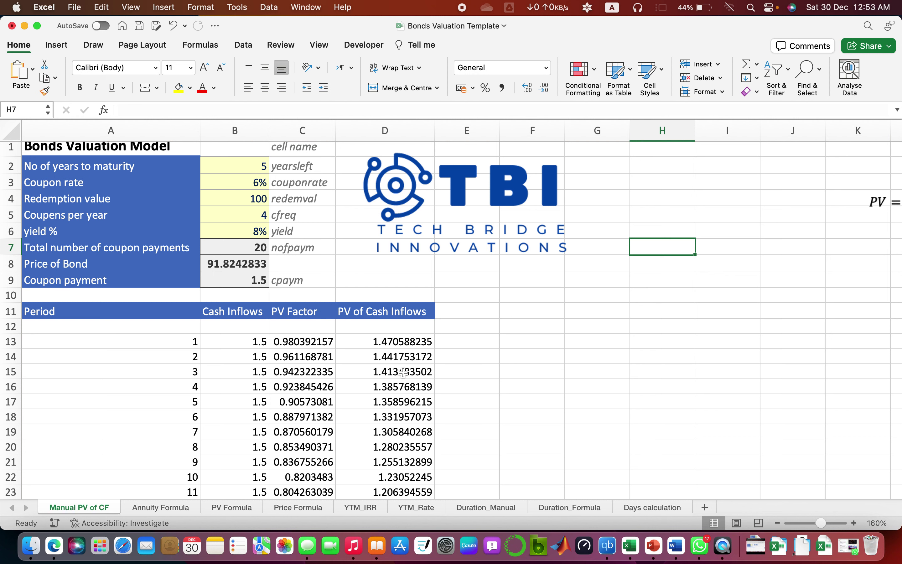
- Move the PV formula image next to the cash-flow table beside rows 11–13
{"action": "left_click", "coordinate": [880, 201]}
{"action": "left_click_drag", "start_coordinate": [879, 202], "coordinate": [489, 325]}
{"action": "left_click", "coordinate": [654, 250]}
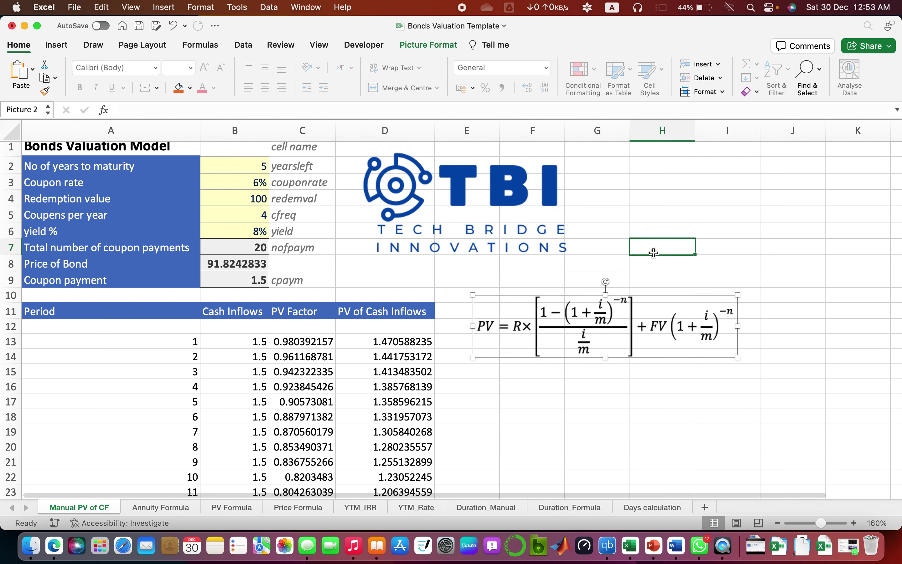
{"action": "key", "text": "Escape"}
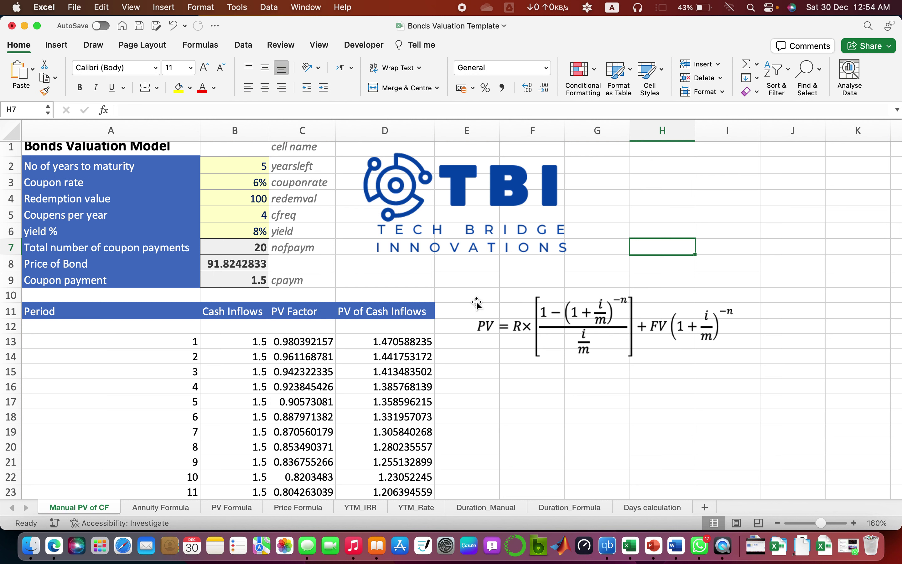
- Start C8's formula as =cpaym*((1-( and try to enter it, triggering the parenthesis alert
{"action": "left_click", "coordinate": [303, 266]}
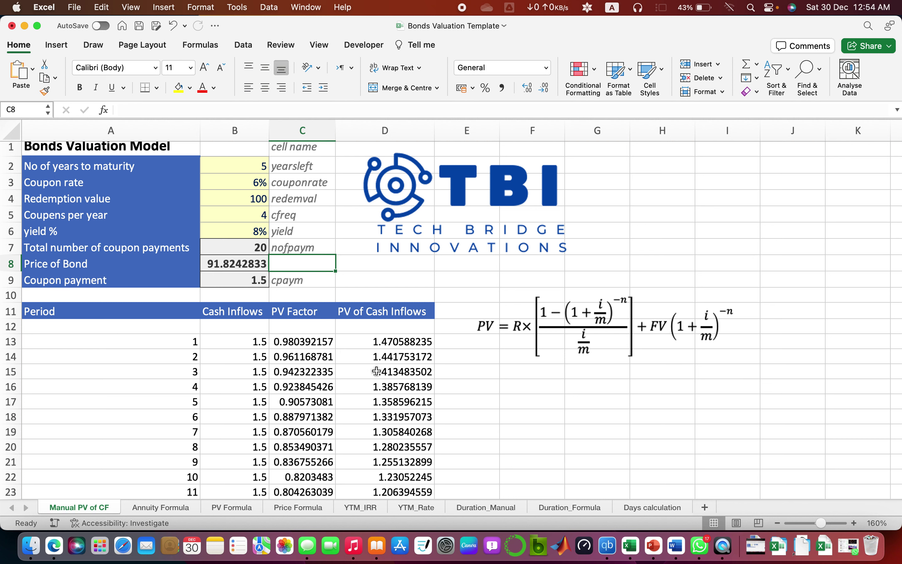
{"action": "type", "text": "="}
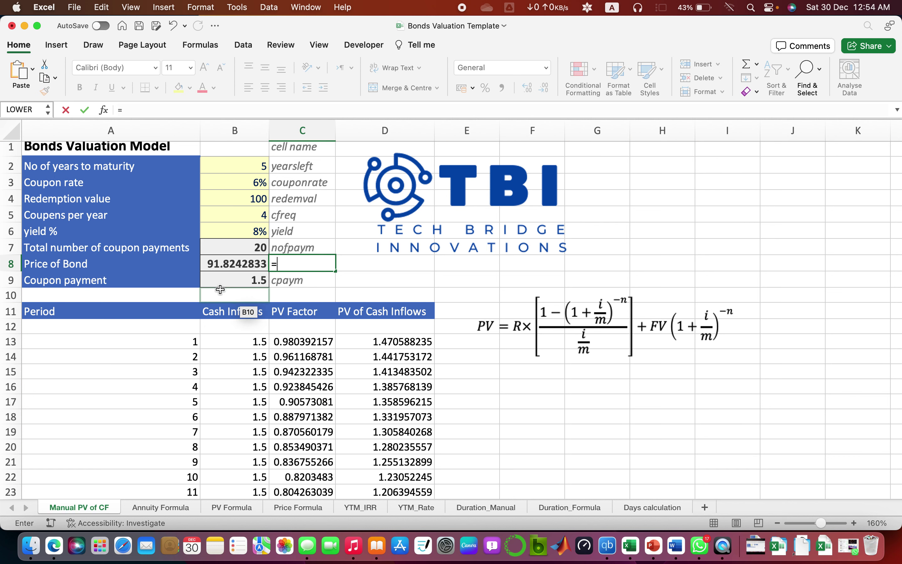
{"action": "left_click", "coordinate": [240, 277]}
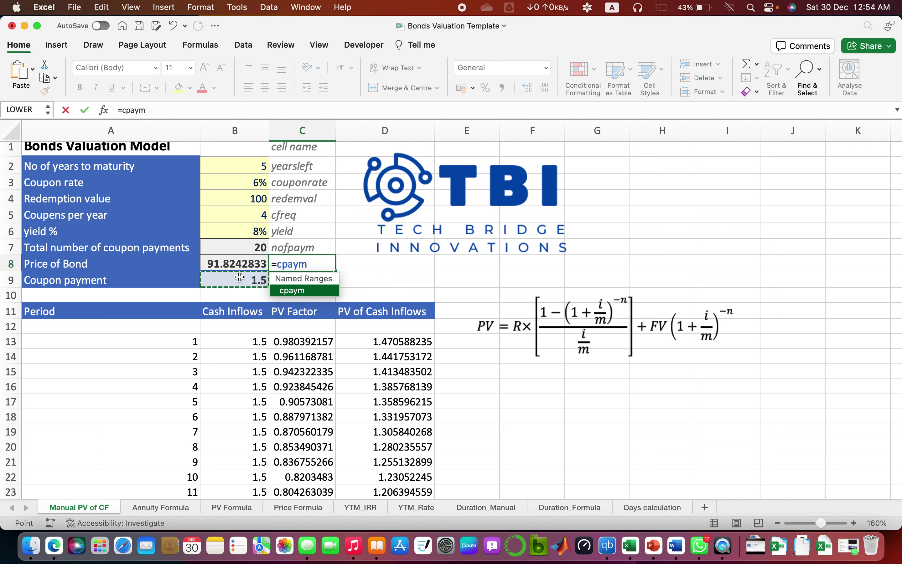
{"action": "type", "text": "*("}
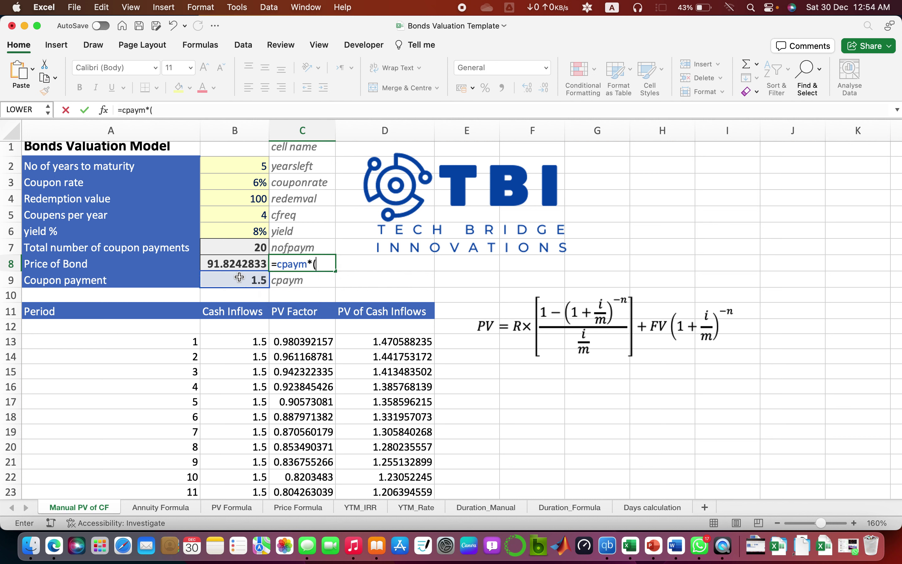
{"action": "type", "text": "(1-("}
{"action": "key", "text": "Return"}
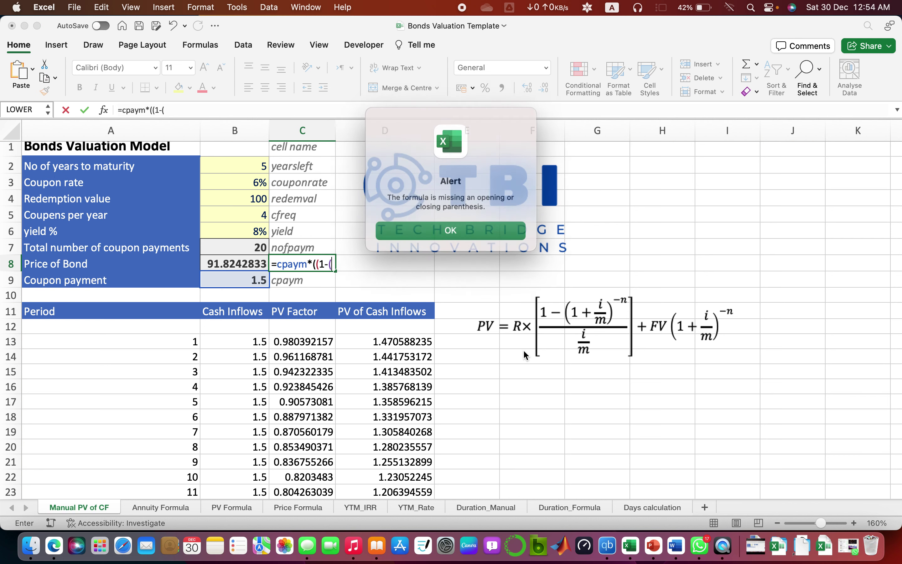
- Dismiss the alert and extend the C8 formula with (1+yield/cfreq)^-
{"action": "left_click", "coordinate": [502, 231]}
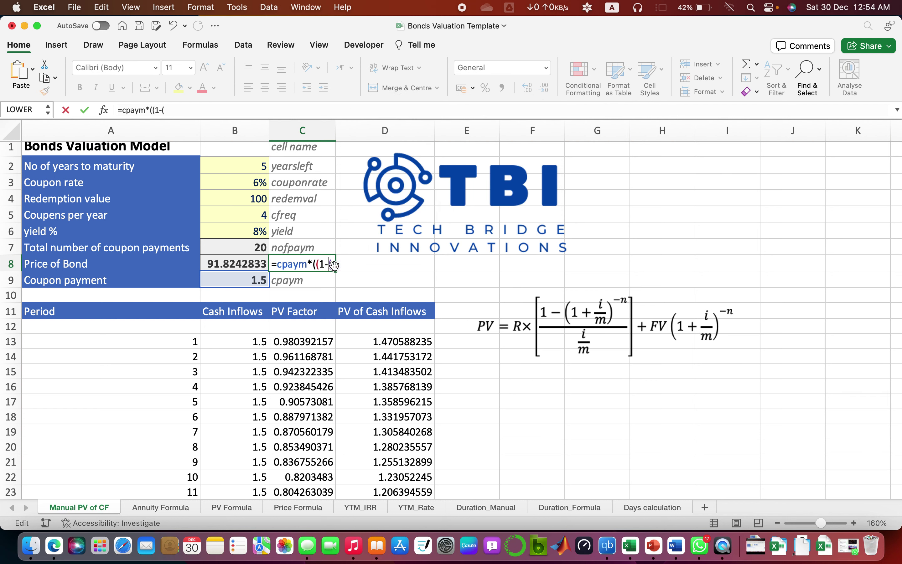
{"action": "left_click", "coordinate": [290, 111]}
{"action": "type", "text": "+"}
{"action": "key", "text": "BackSpace"}
{"action": "type", "text": "1+"}
{"action": "left_click", "coordinate": [257, 233]}
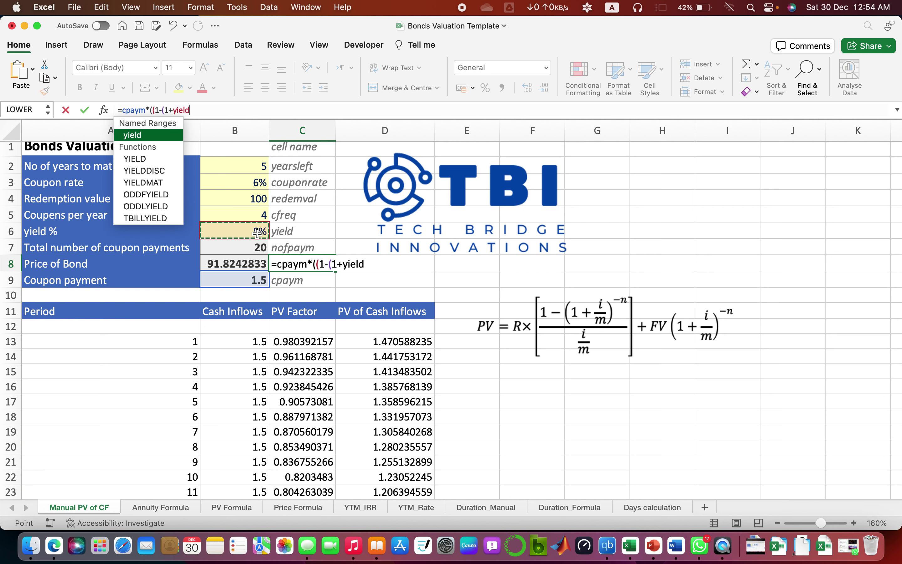
{"action": "type", "text": "/cfreq"}
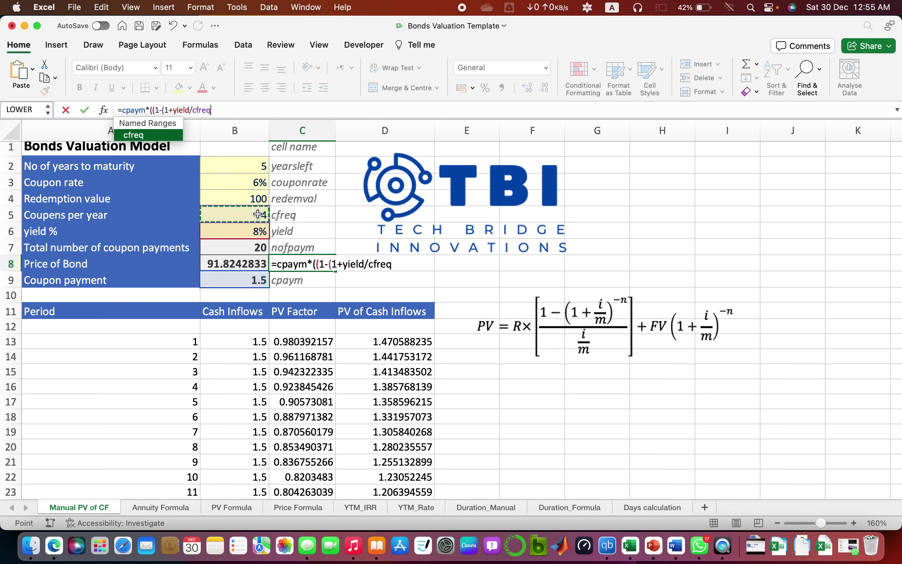
{"action": "left_click", "coordinate": [258, 215]}
{"action": "type", "text": ")"}
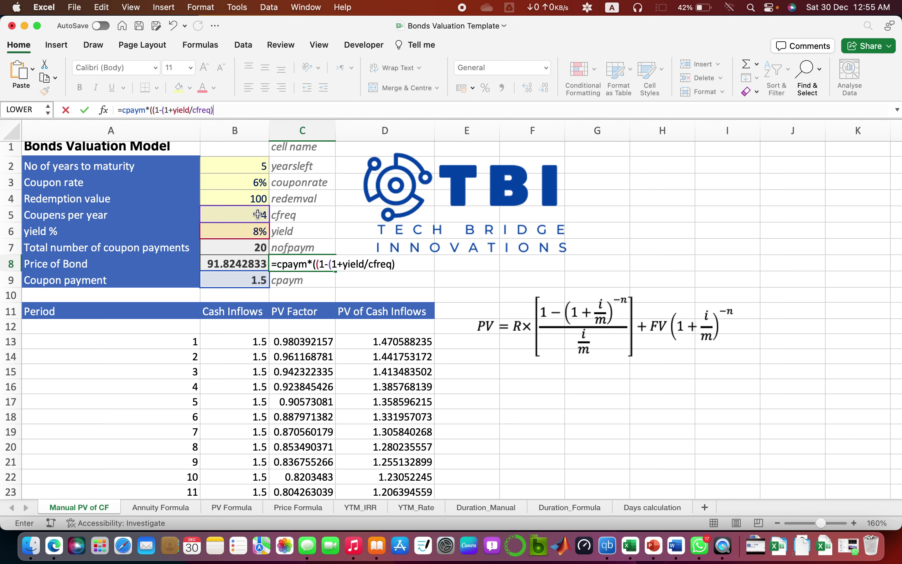
{"action": "type", "text": "^-"}
- Finish the annuity term with exponent -nofpaym divided by (yield/cfreq)
{"action": "left_click", "coordinate": [254, 281]}
{"action": "left_click", "coordinate": [254, 250]}
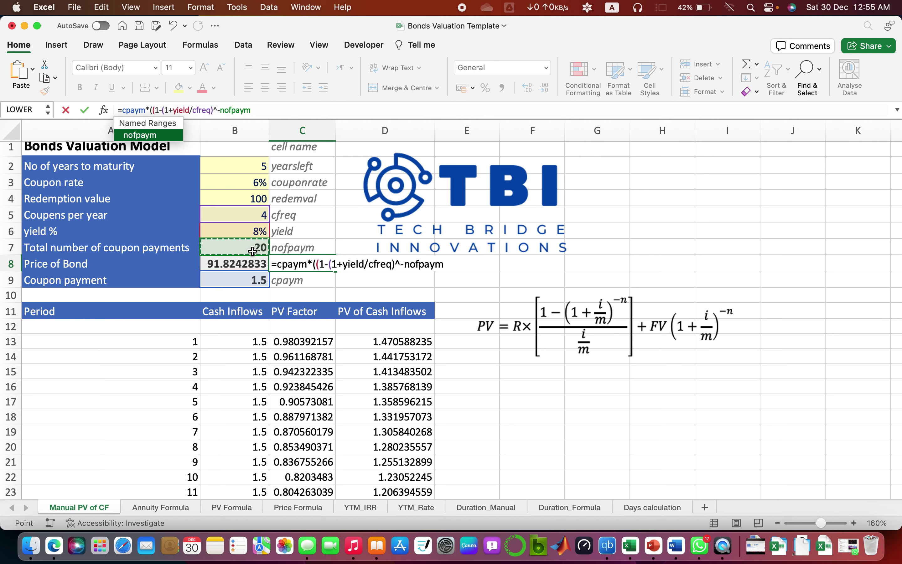
{"action": "type", "text": ")"}
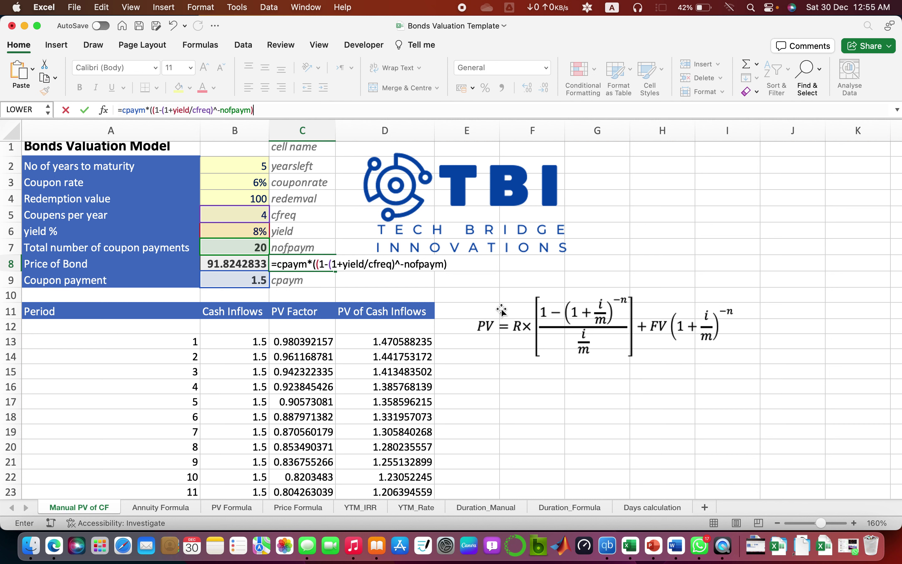
{"action": "type", "text": "/("}
{"action": "left_click", "coordinate": [253, 230]}
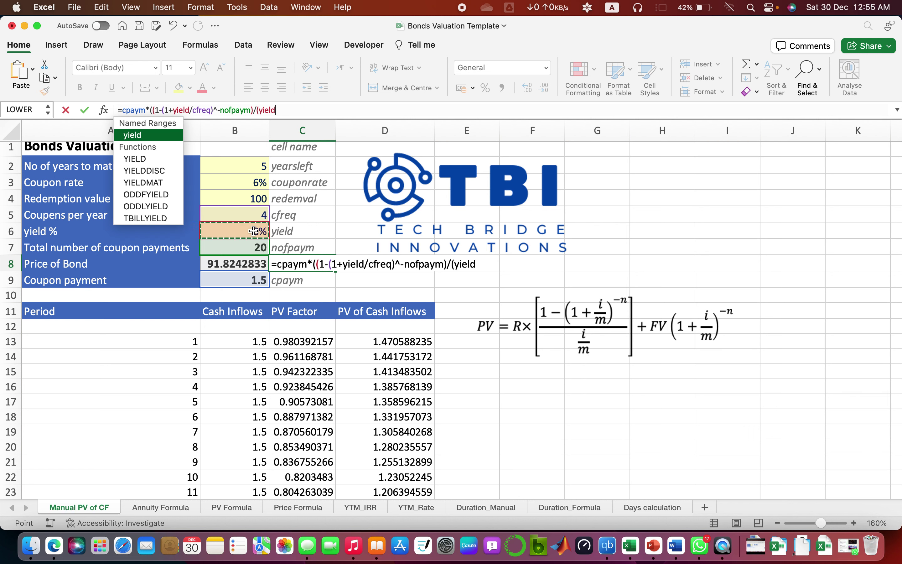
{"action": "type", "text": "/"}
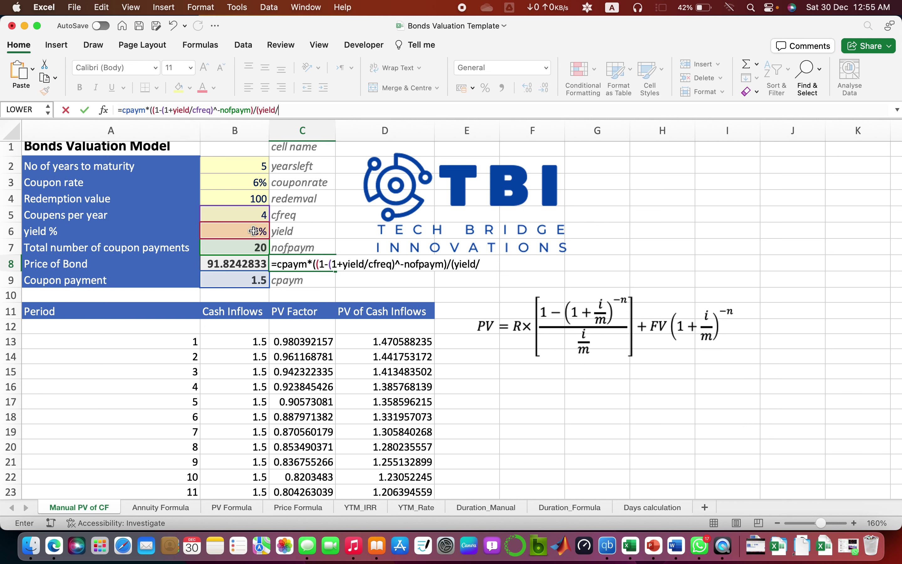
{"action": "left_click", "coordinate": [250, 213]}
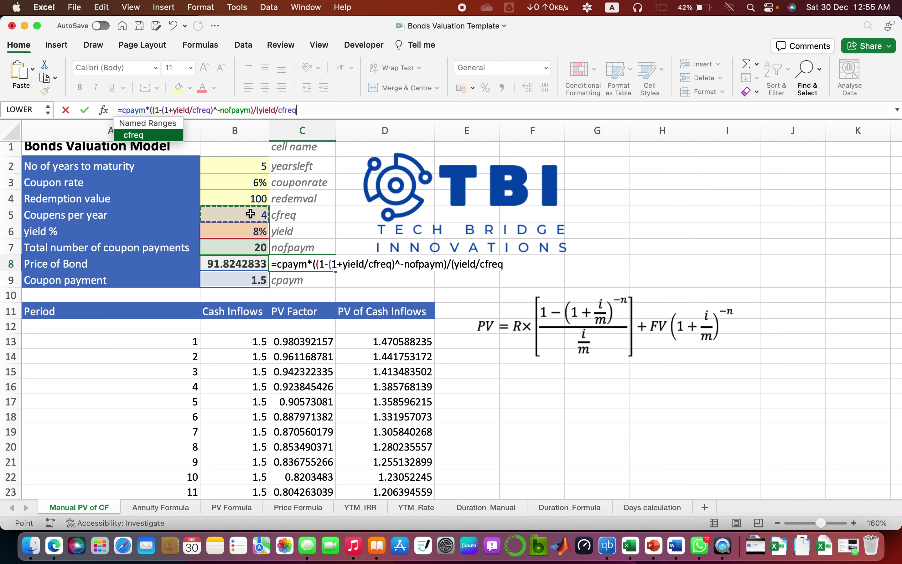
{"action": "type", "text": ")"}
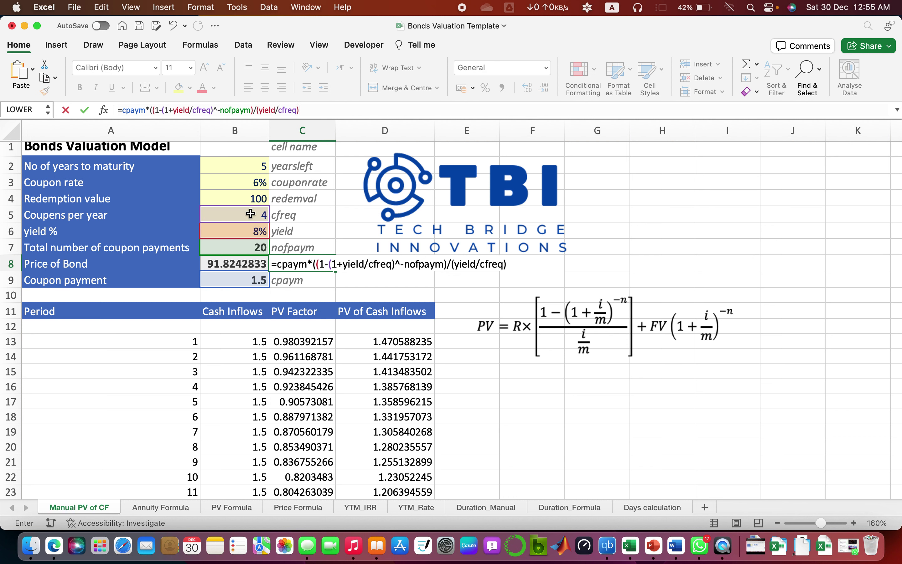
{"action": "type", "text": ")"}
- Append +redemval*(1+yield/cfreq)^-nofpaym to the C8 formula as the discounted redemption value
{"action": "type", "text": "+"}
{"action": "left_click", "coordinate": [255, 200]}
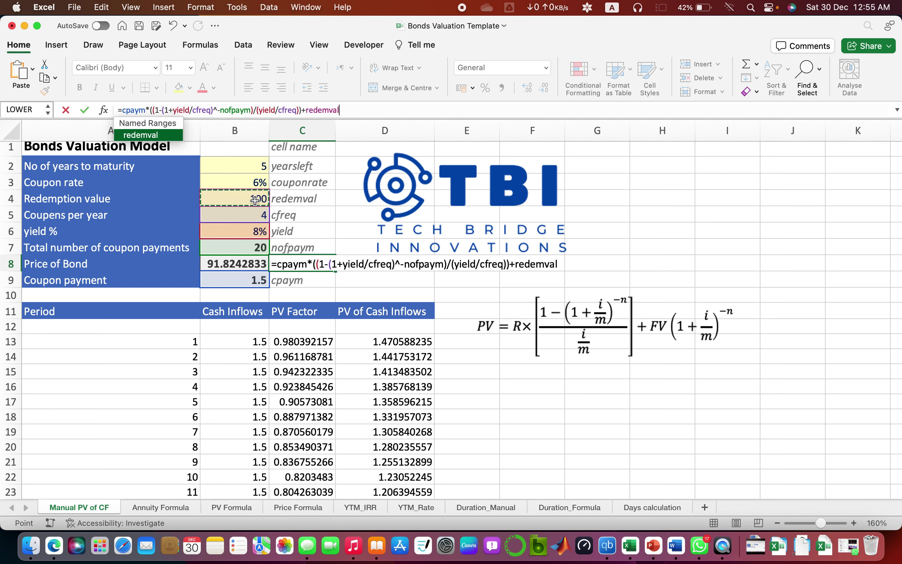
{"action": "type", "text": "*(1+"}
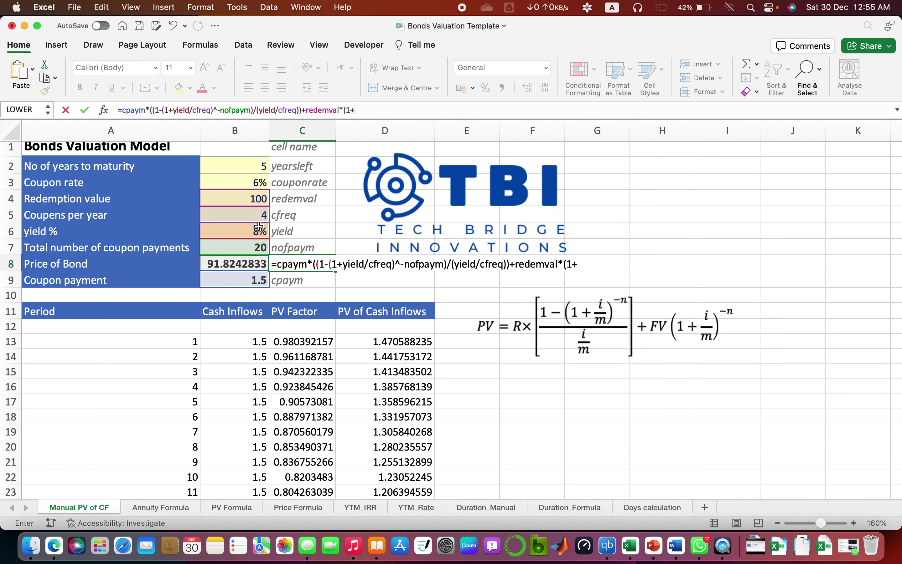
{"action": "left_click", "coordinate": [250, 235]}
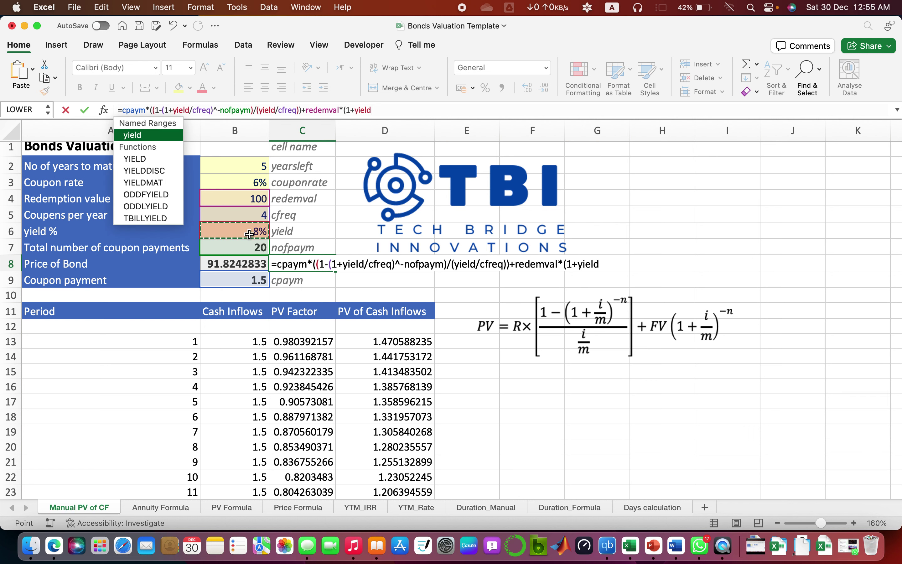
{"action": "type", "text": "/"}
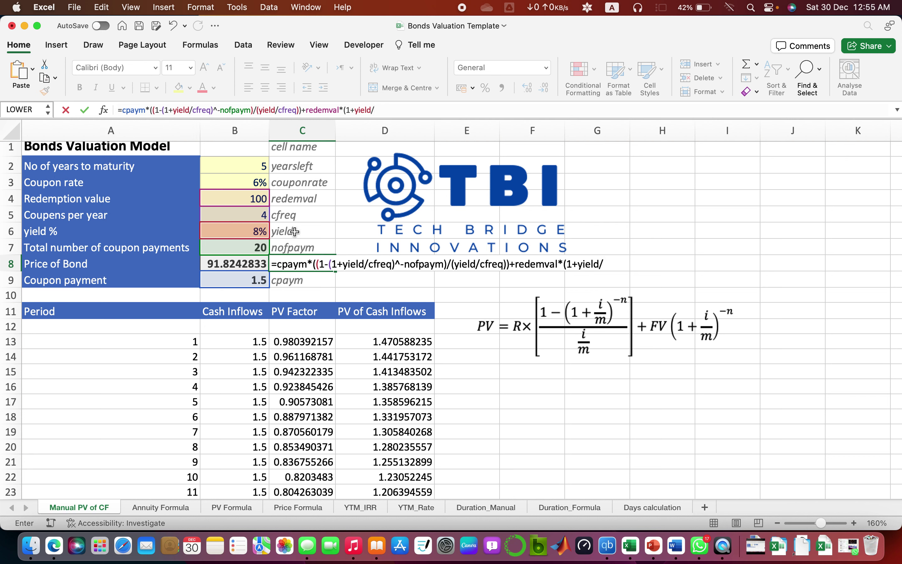
{"action": "left_click", "coordinate": [257, 217]}
{"action": "type", "text": ")^"}
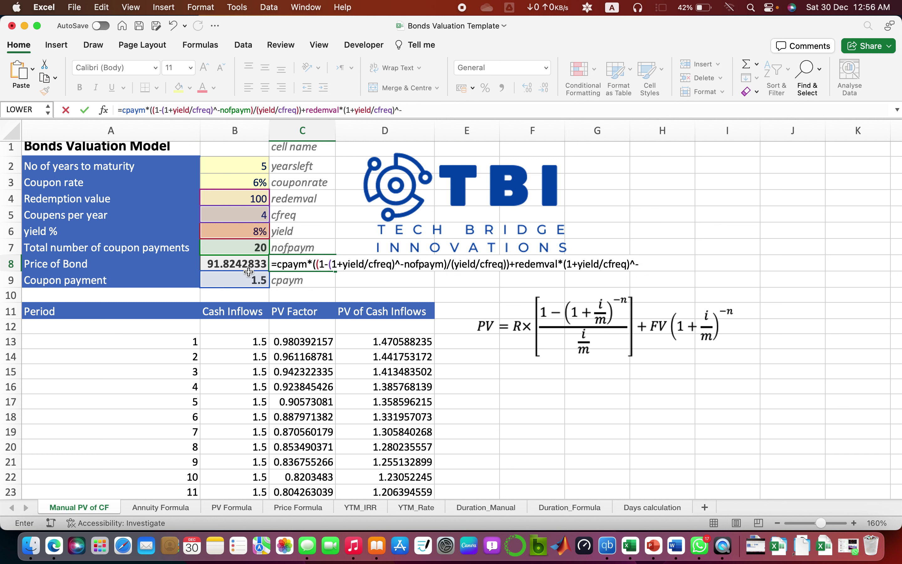
{"action": "type", "text": "-"}
{"action": "left_click", "coordinate": [258, 246]}
- Commit the C8 formula and confirm its 91.82428333 matches B8's 91.8242833
{"action": "key", "text": "Return"}
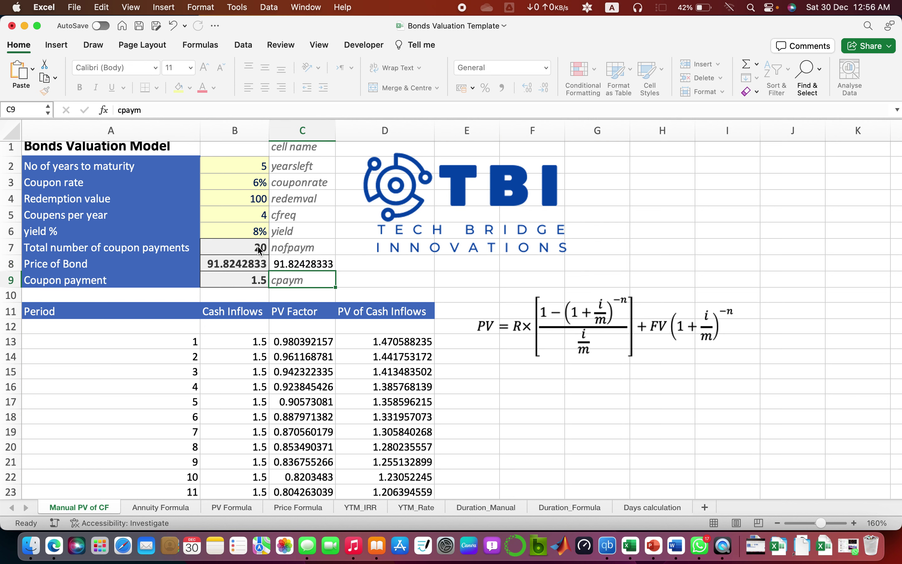
{"action": "key", "text": "Up"}
{"action": "key", "text": "Left"}
{"action": "key", "text": "Right"}
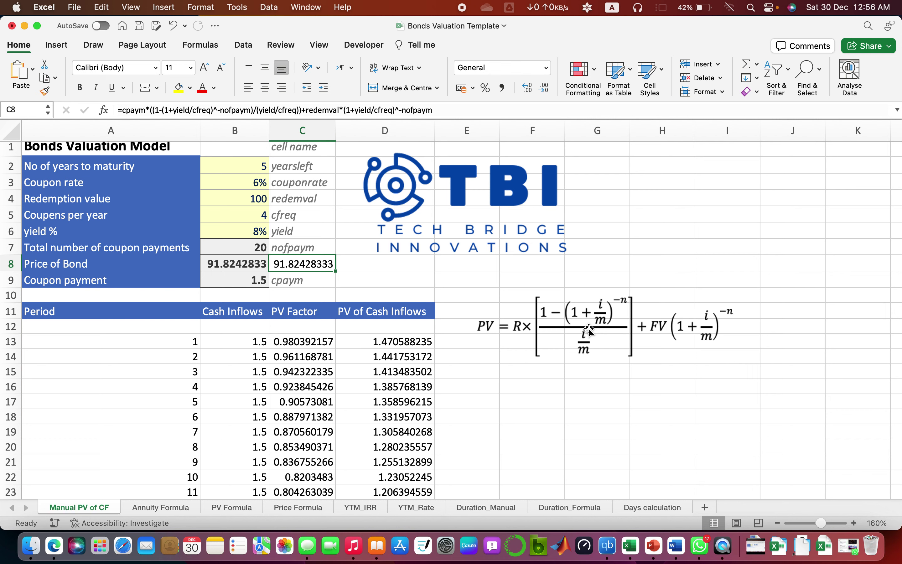
{"action": "left_click", "coordinate": [361, 273]}
{"action": "left_click", "coordinate": [316, 264]}
{"action": "scroll", "coordinate": [267, 380], "scroll_direction": "down", "scroll_amount": 6}
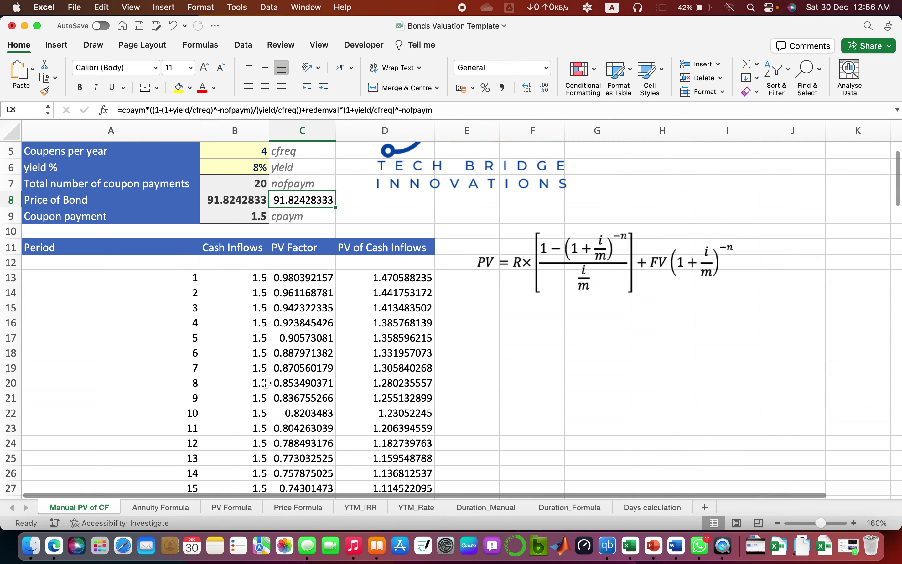
{"action": "scroll", "coordinate": [266, 382], "scroll_direction": "up", "scroll_amount": 5}
{"action": "scroll", "coordinate": [267, 380], "scroll_direction": "up", "scroll_amount": 2}
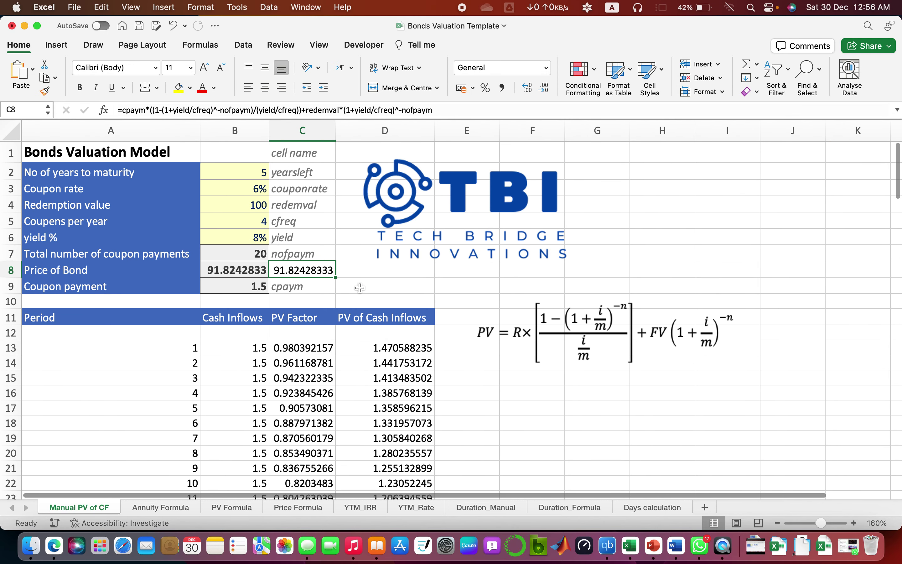